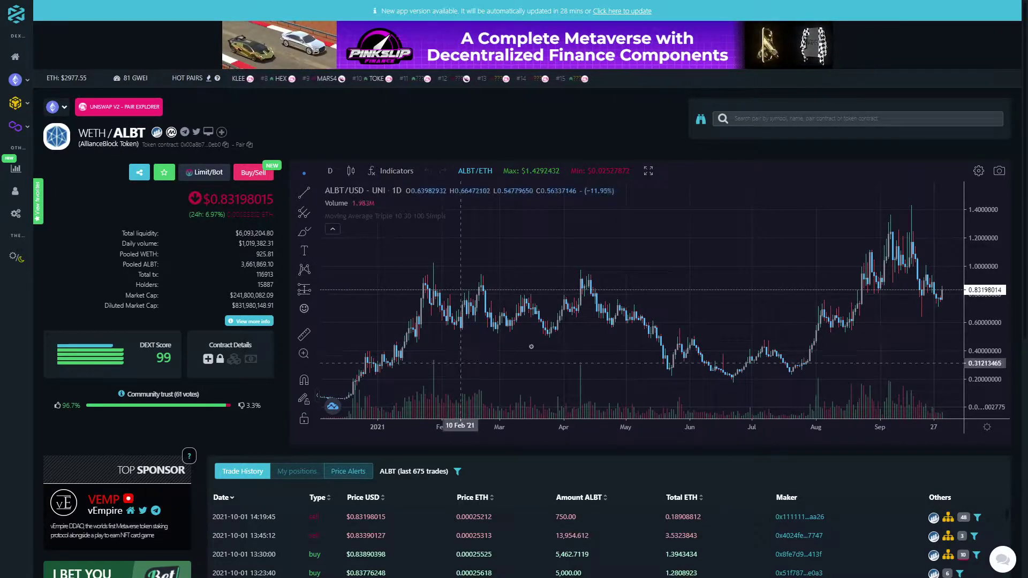
scroll(531, 346, "down", 5)
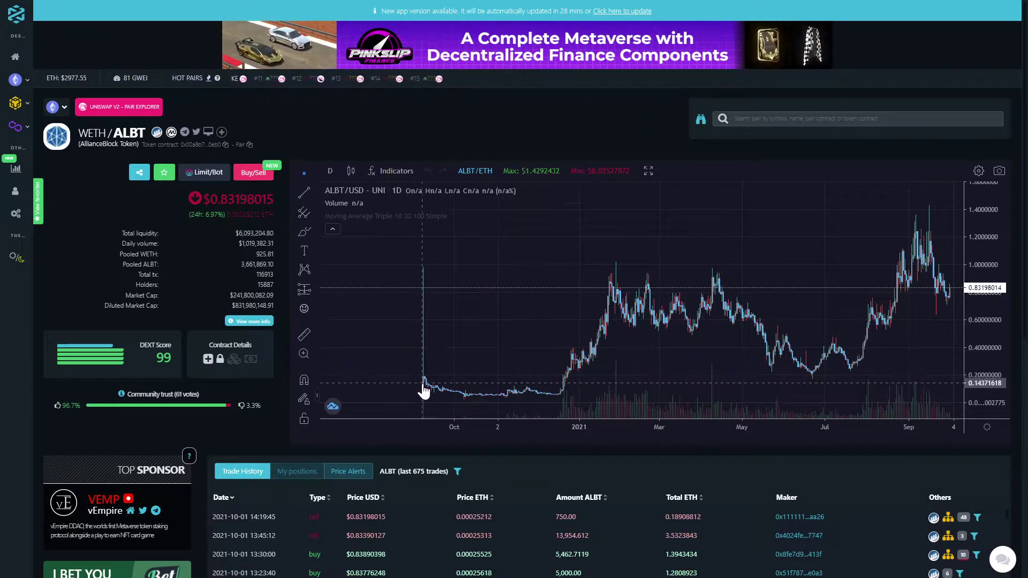
scroll(536, 348, "up", 2)
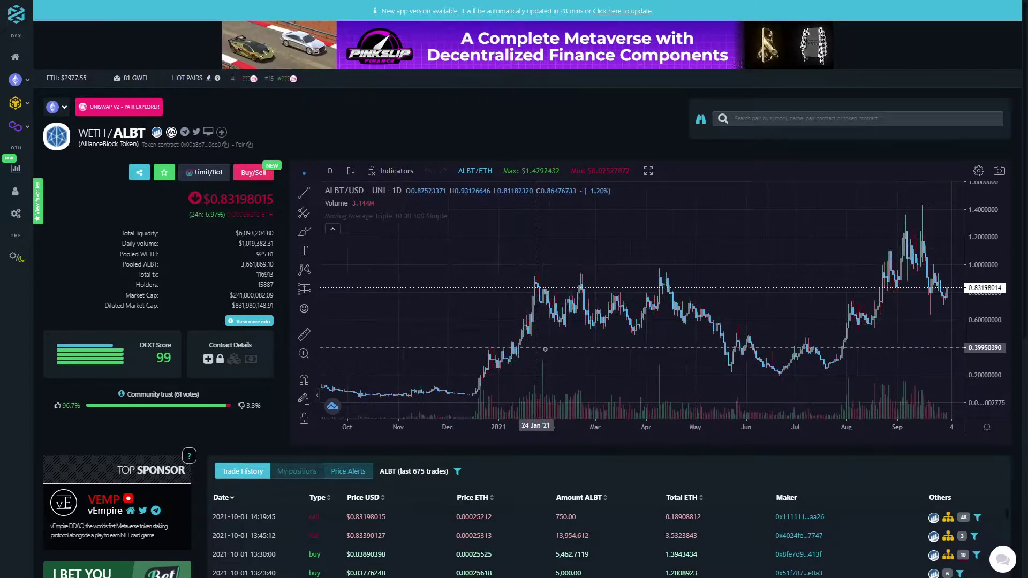
scroll(856, 355, "up", 3)
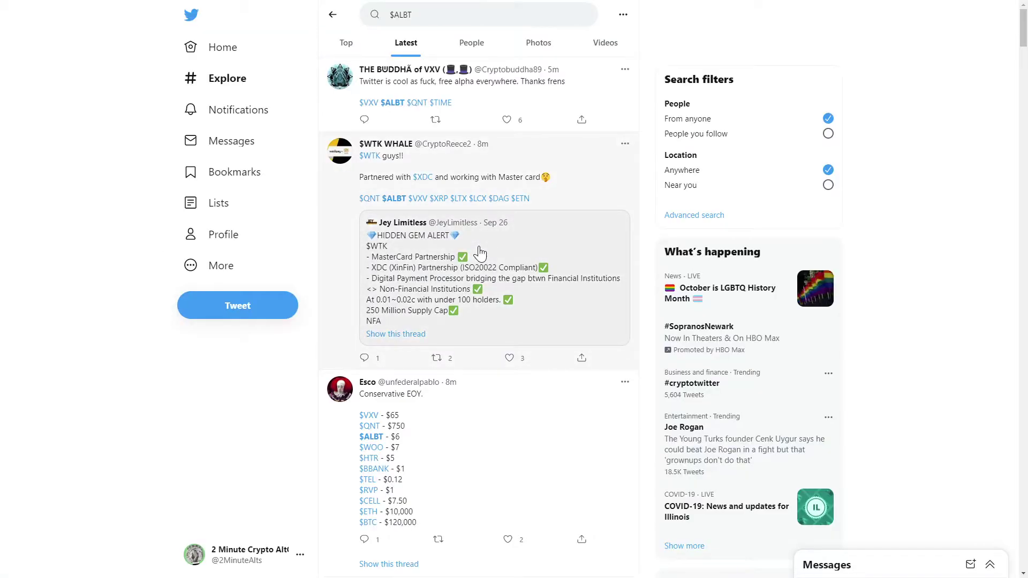
scroll(479, 253, "down", 2)
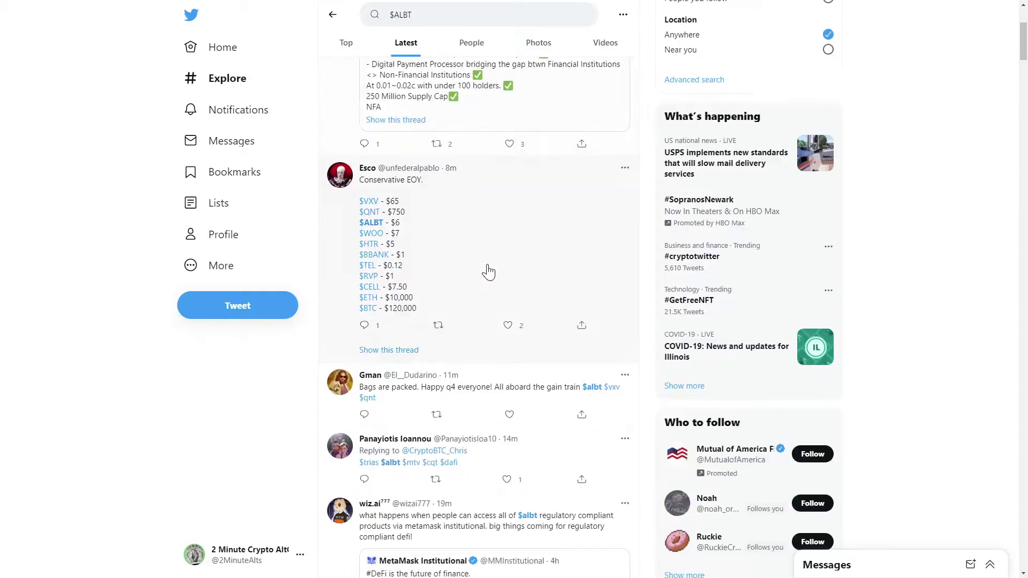
scroll(487, 270, "down", 1)
scroll(488, 272, "down", 2)
scroll(488, 272, "down", 2)
scroll(489, 271, "down", 1)
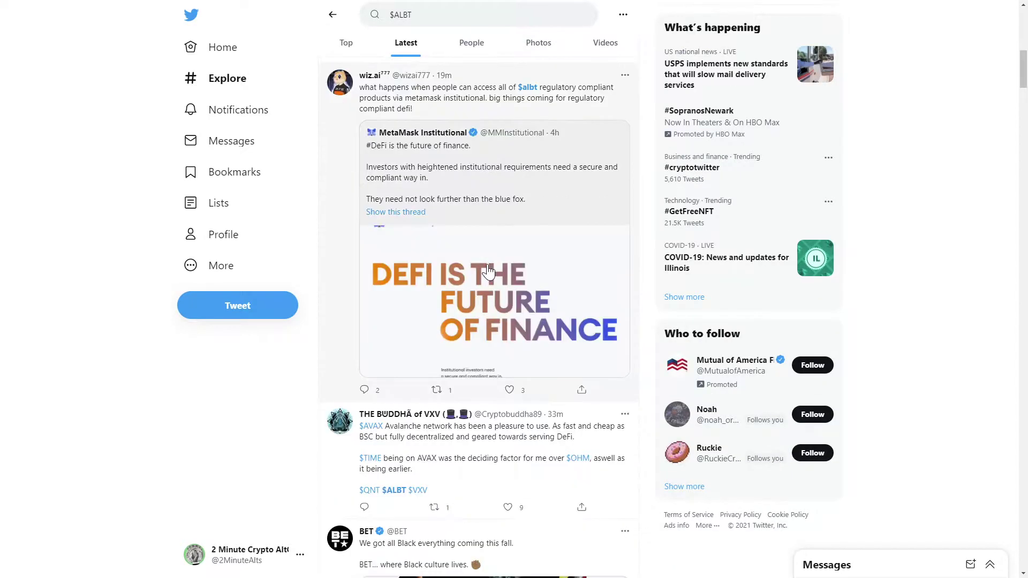
scroll(488, 272, "down", 3)
scroll(489, 271, "down", 3)
scroll(488, 272, "down", 2)
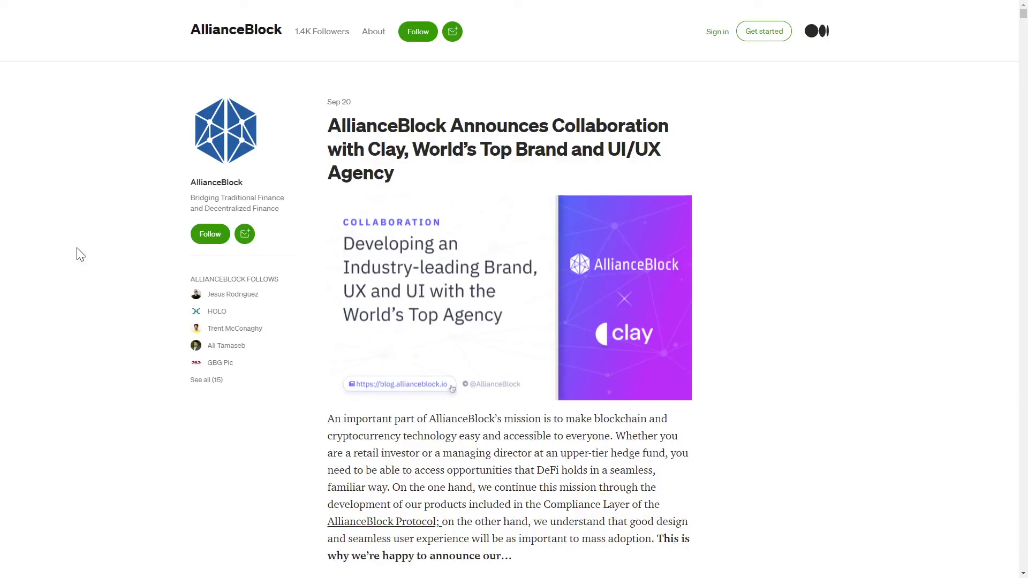
scroll(436, 291, "down", 2)
scroll(438, 299, "down", 5)
scroll(436, 300, "down", 4)
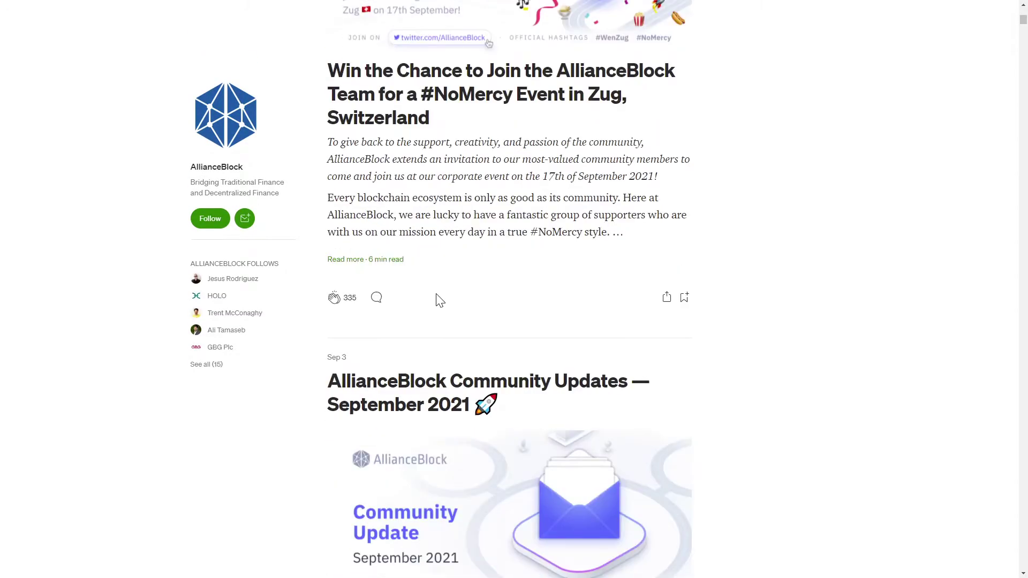
scroll(436, 300, "down", 5)
scroll(436, 299, "down", 5)
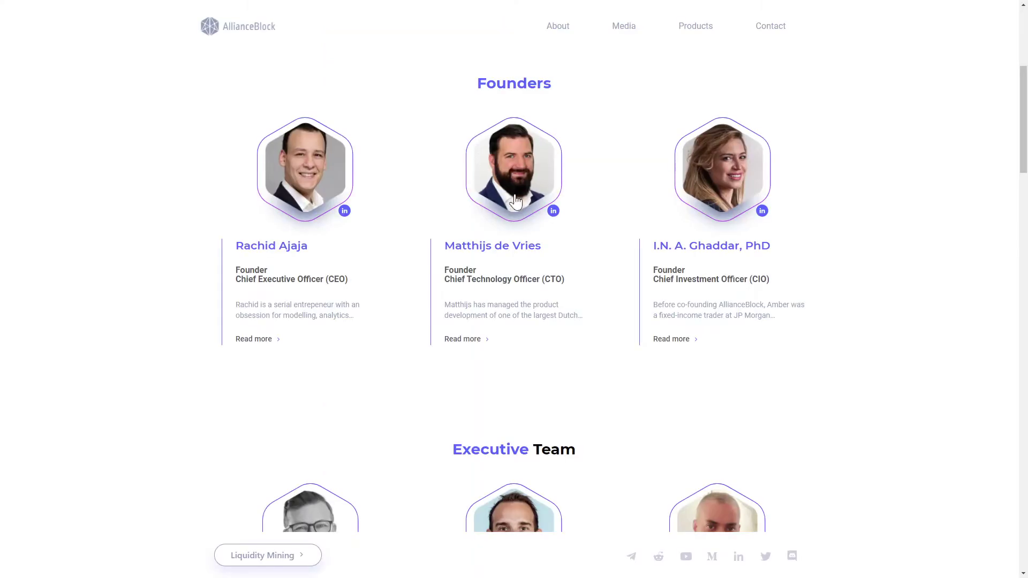
scroll(517, 229, "down", 4)
scroll(517, 228, "down", 1)
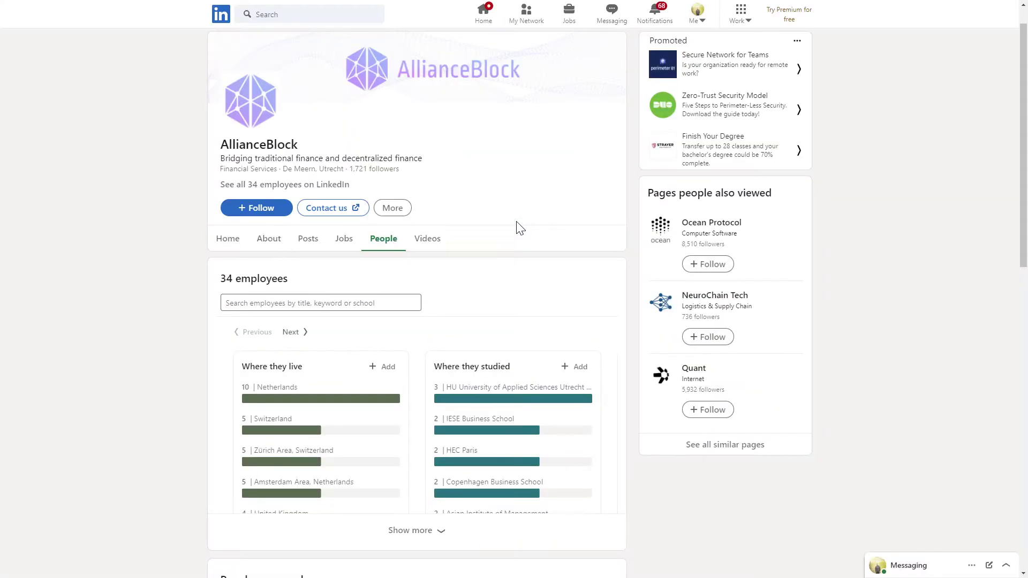
scroll(372, 200, "down", 4)
scroll(372, 207, "down", 1)
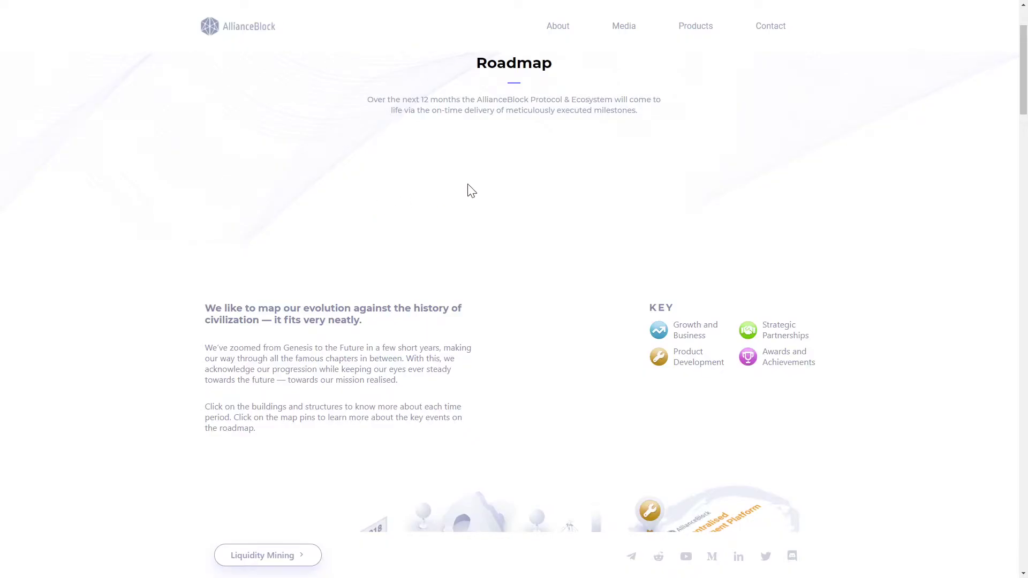
scroll(507, 227, "down", 1)
scroll(507, 227, "down", 1)
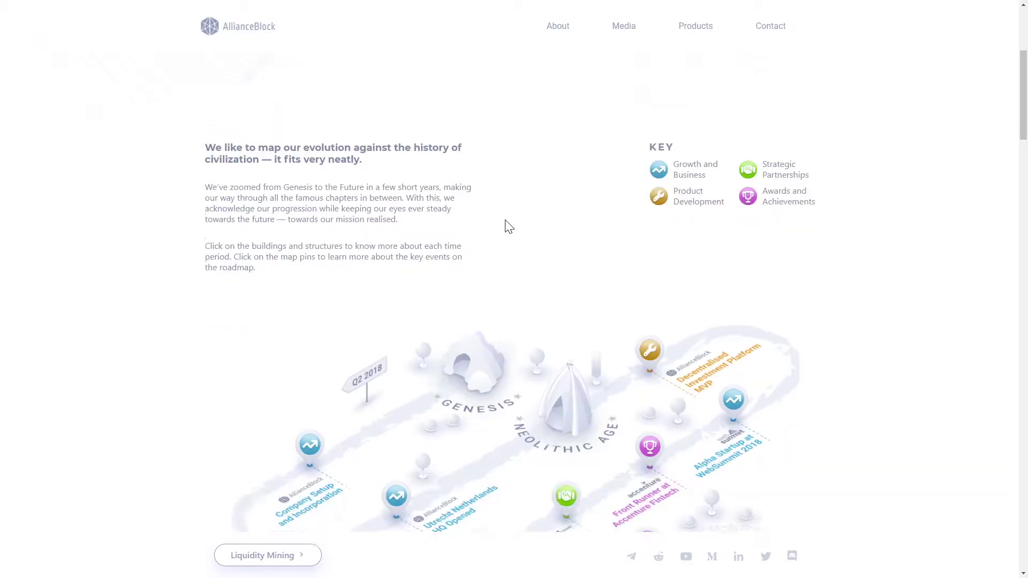
scroll(508, 228, "down", 2)
scroll(509, 229, "down", 1)
scroll(511, 230, "down", 2)
scroll(512, 230, "down", 2)
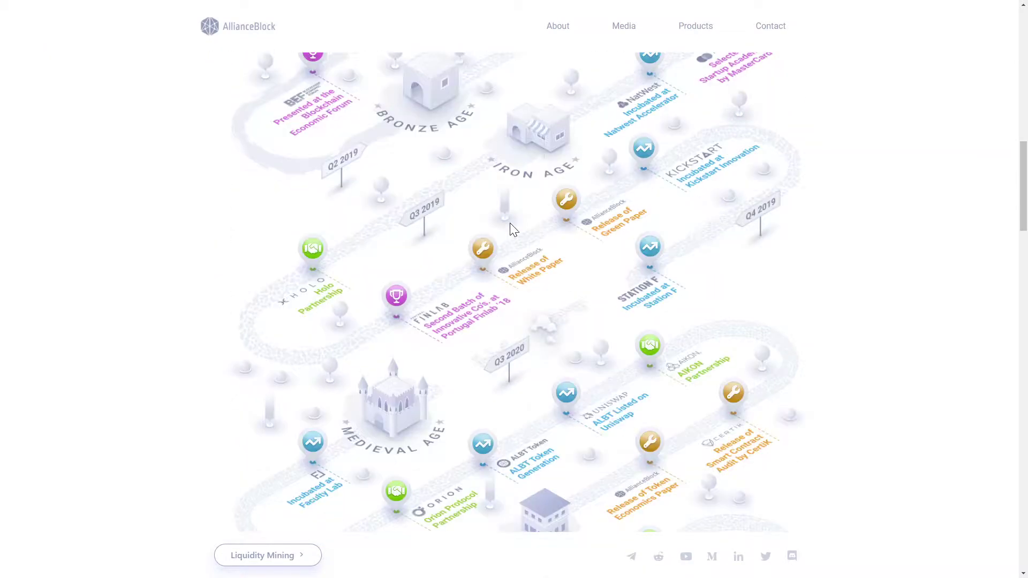
scroll(512, 230, "down", 2)
scroll(512, 231, "down", 1)
scroll(513, 230, "down", 1)
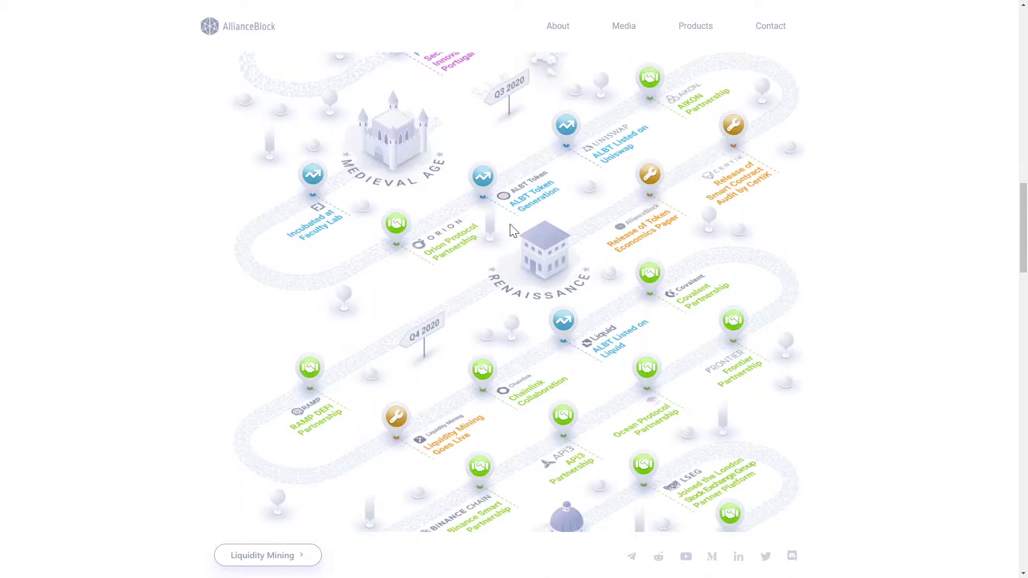
scroll(509, 224, "down", 1)
scroll(510, 223, "down", 2)
scroll(509, 226, "down", 1)
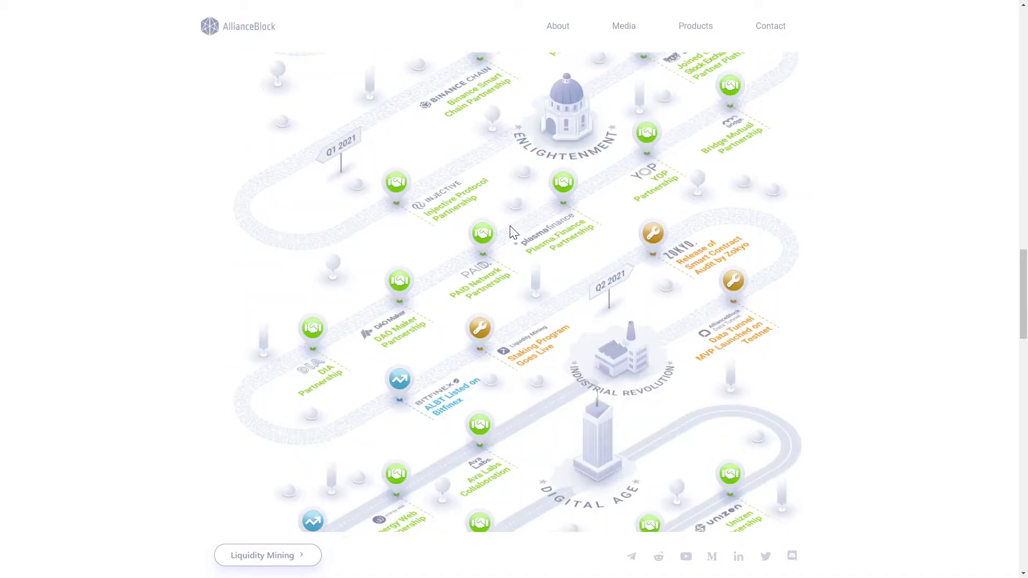
scroll(510, 226, "down", 1)
scroll(511, 226, "down", 2)
scroll(510, 225, "down", 2)
scroll(509, 226, "down", 1)
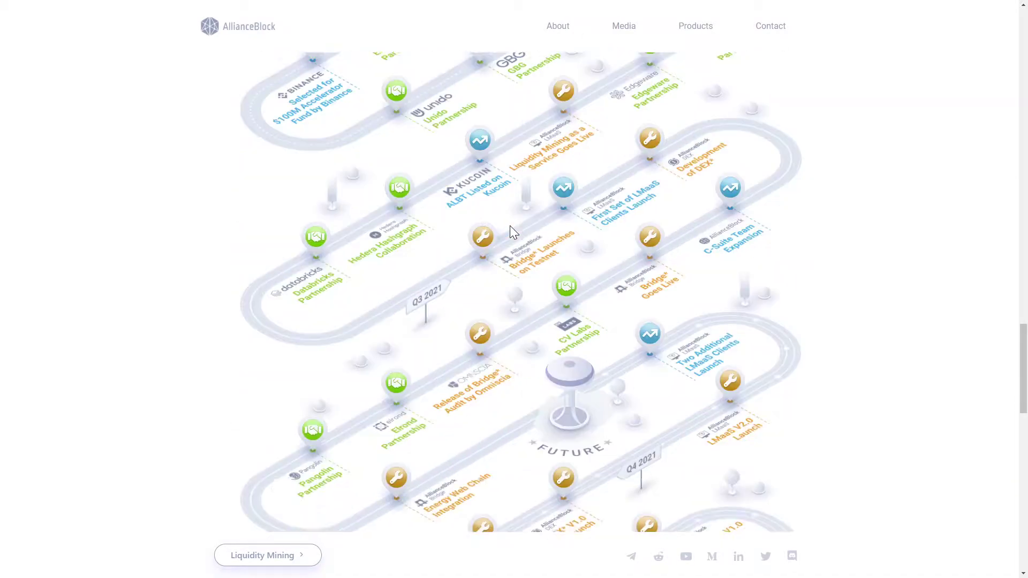
scroll(510, 226, "down", 1)
scroll(510, 226, "down", 2)
scroll(510, 226, "down", 2)
scroll(510, 225, "down", 1)
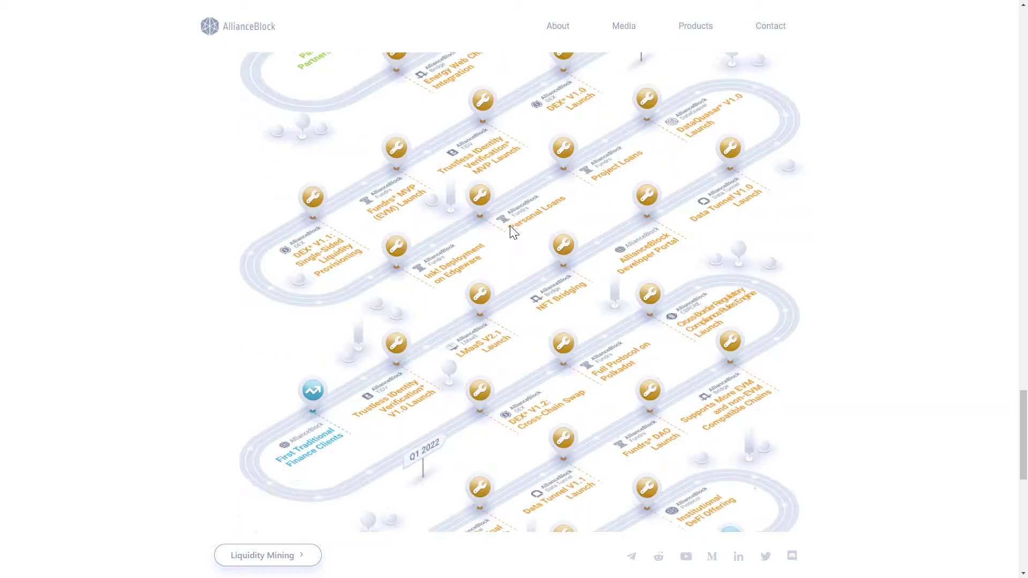
scroll(510, 226, "down", 1)
scroll(513, 232, "down", 2)
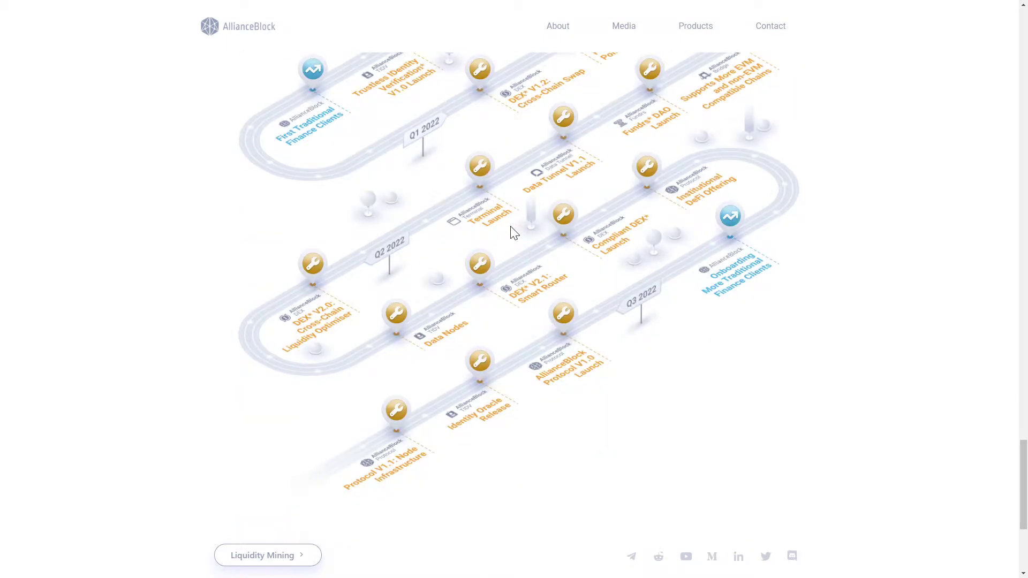
scroll(512, 233, "up", 1)
scroll(513, 232, "up", 2)
scroll(512, 232, "up", 1)
scroll(512, 233, "up", 1)
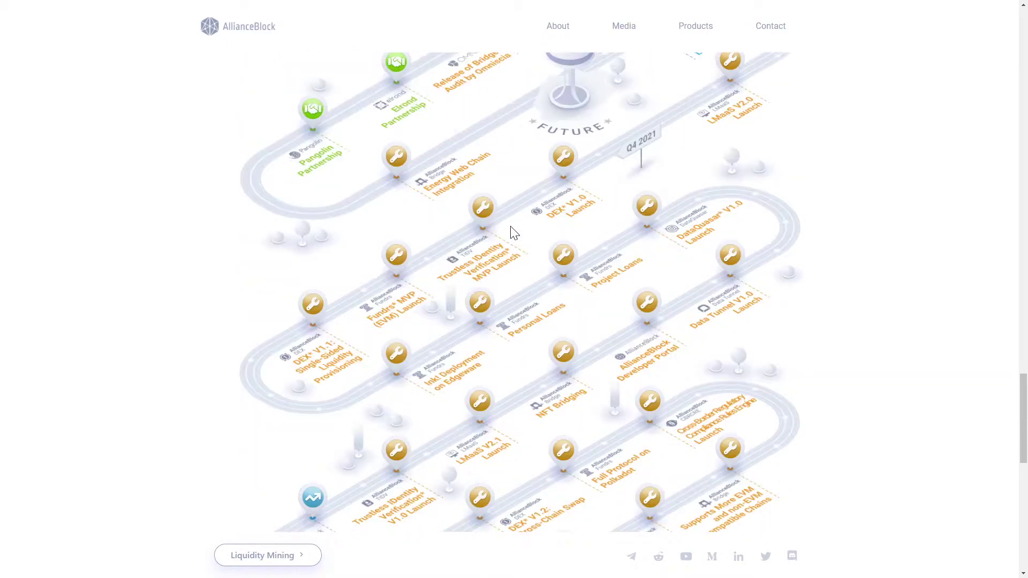
scroll(513, 232, "up", 1)
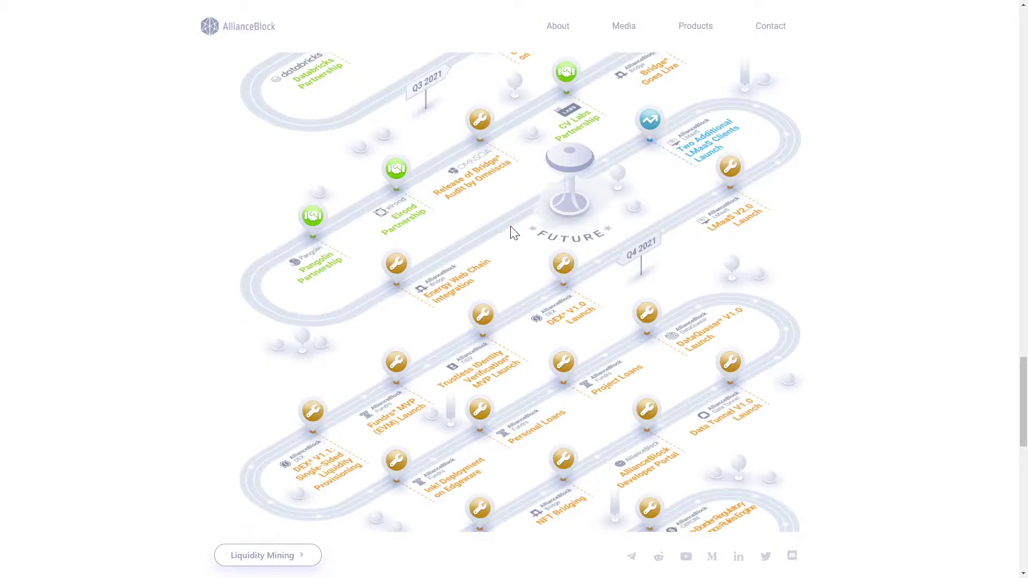
View the DeFi Terminal's Liquidity Mining Campaigns page, then go back to the AllianceBlock homepage
left_click(565, 271)
scroll(529, 282, "down", 2)
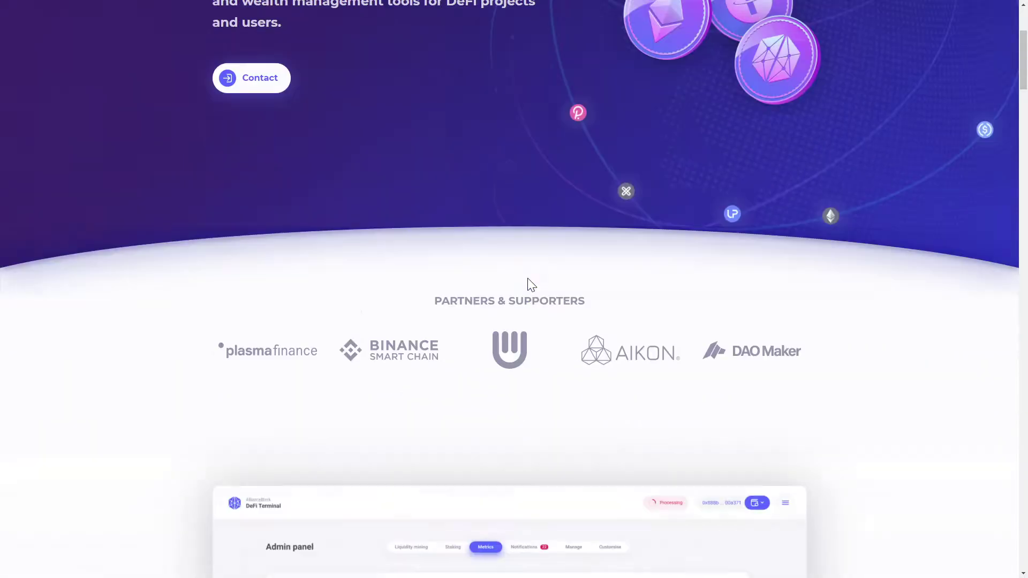
scroll(527, 285, "down", 3)
scroll(528, 284, "down", 2)
scroll(527, 284, "up", 1)
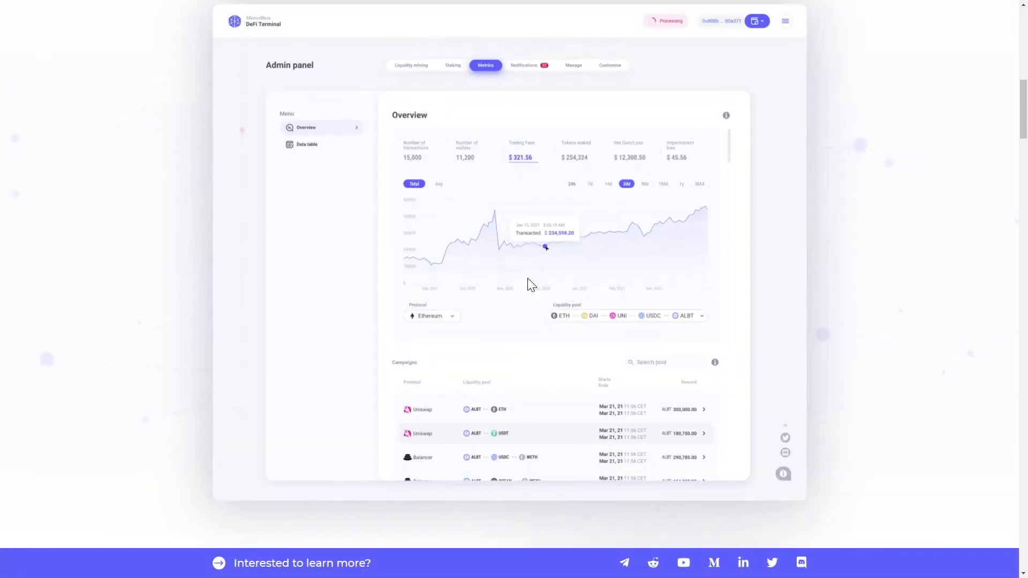
scroll(528, 284, "up", 1)
left_click(529, 284)
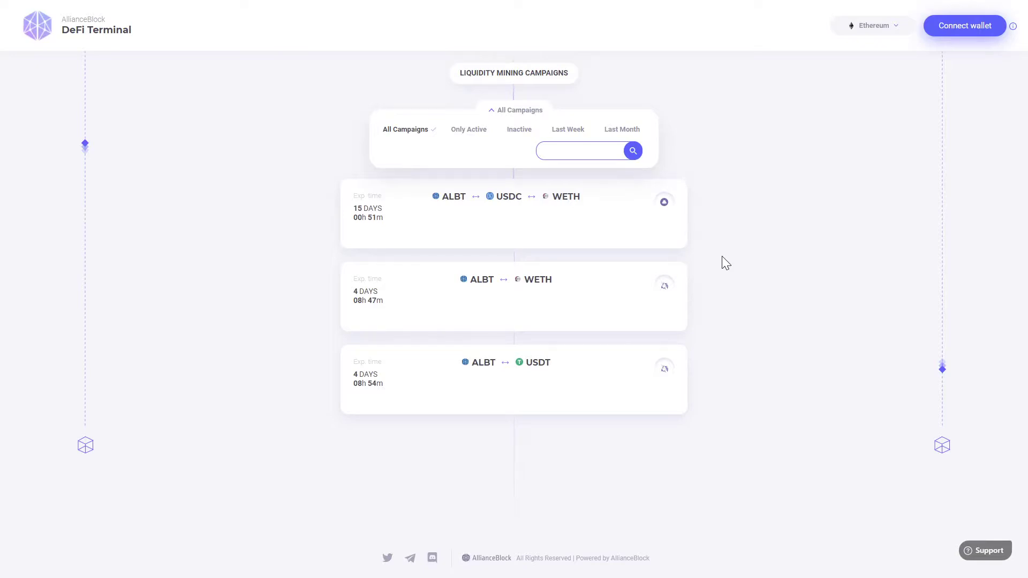
key("alt+Left")
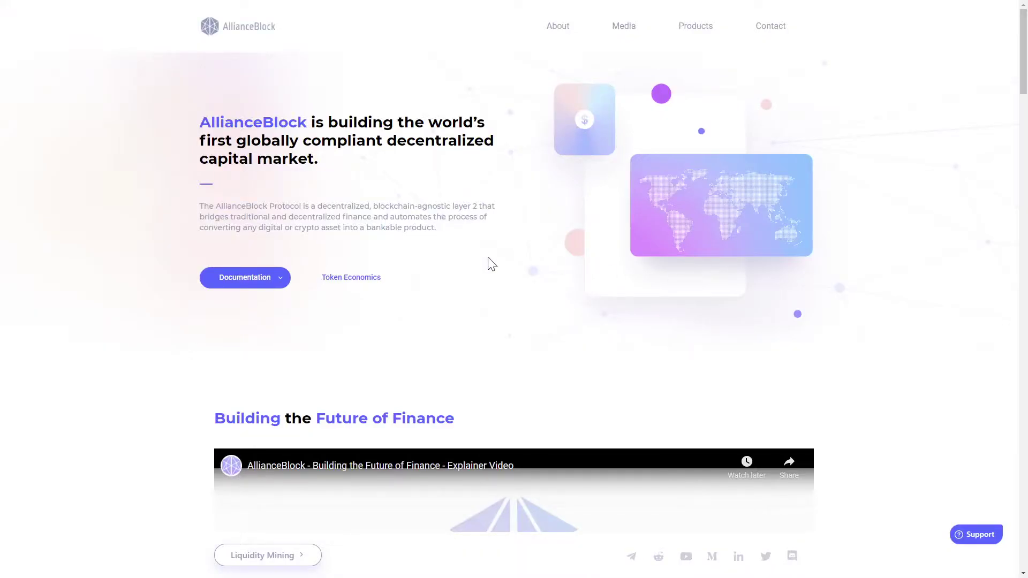
scroll(492, 264, "down", 2)
scroll(492, 264, "down", 2)
scroll(491, 265, "down", 2)
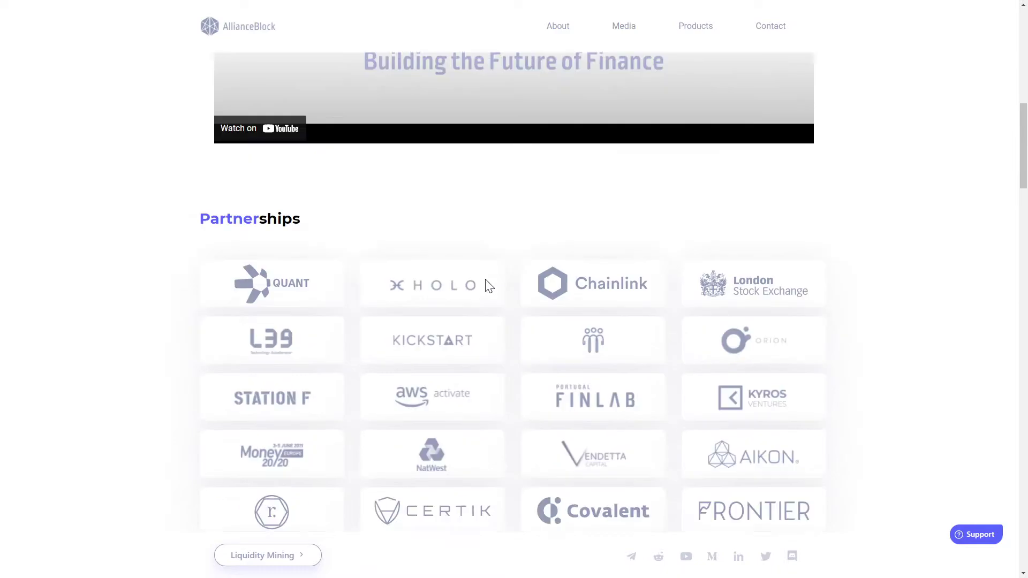
scroll(487, 286, "down", 1)
scroll(487, 286, "down", 1)
scroll(487, 286, "down", 1)
scroll(488, 286, "down", 1)
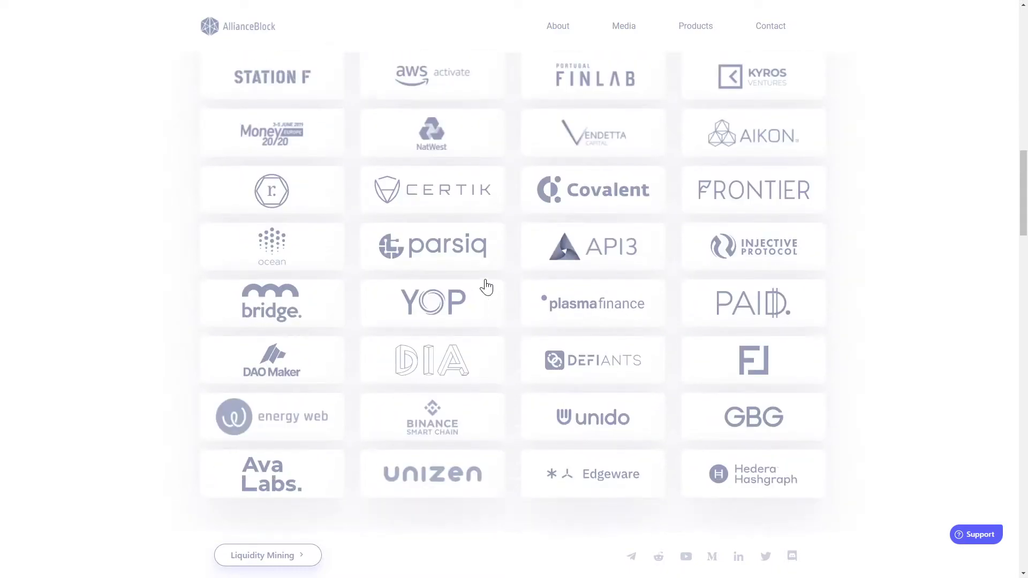
scroll(486, 287, "down", 1)
scroll(485, 287, "down", 3)
scroll(489, 291, "down", 2)
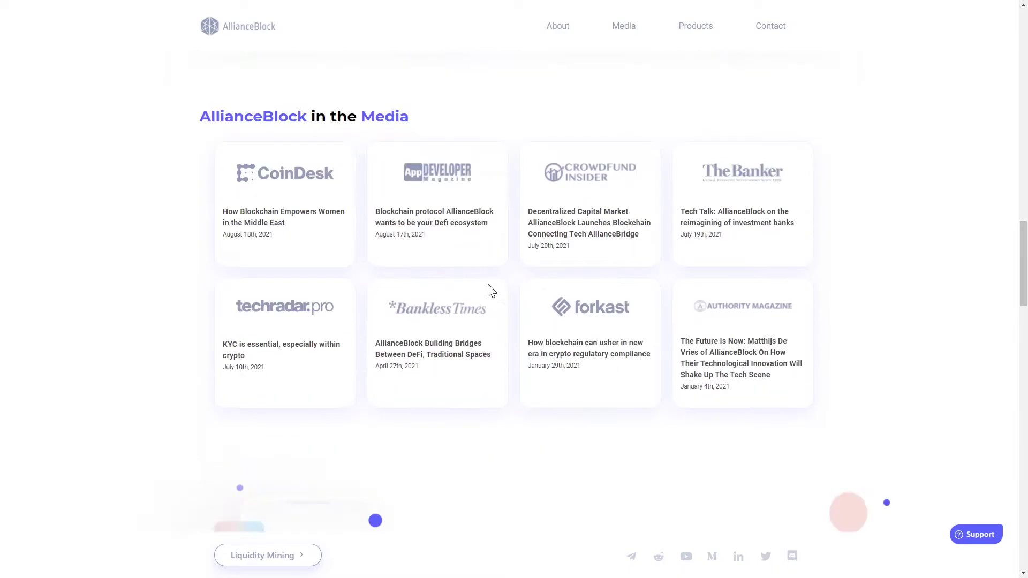
scroll(489, 290, "down", 2)
scroll(505, 311, "down", 1)
scroll(507, 316, "down", 1)
scroll(500, 321, "down", 3)
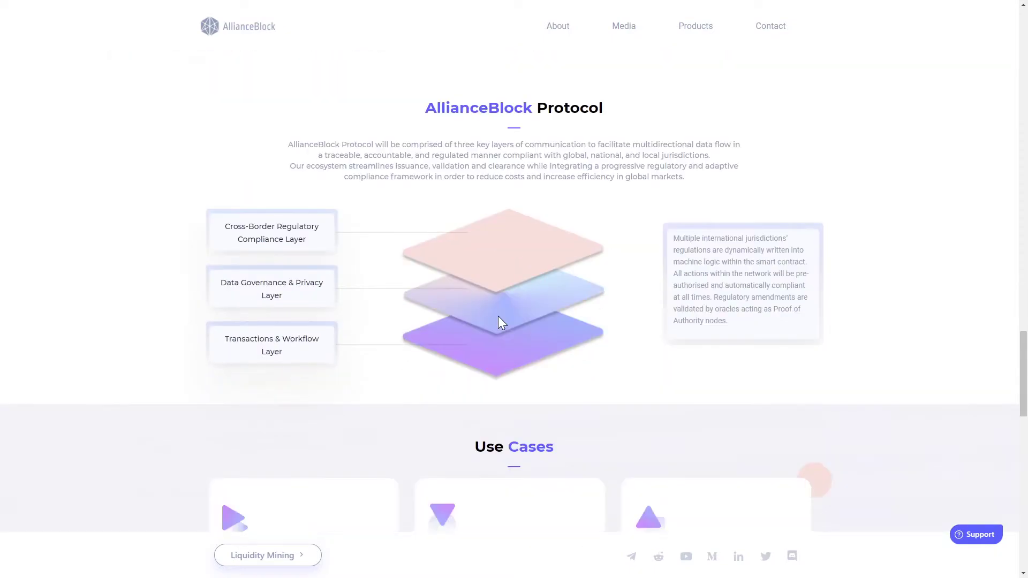
Reload the AllianceBlock homepage to return to the top before scrolling to the Protocol section
key("F5")
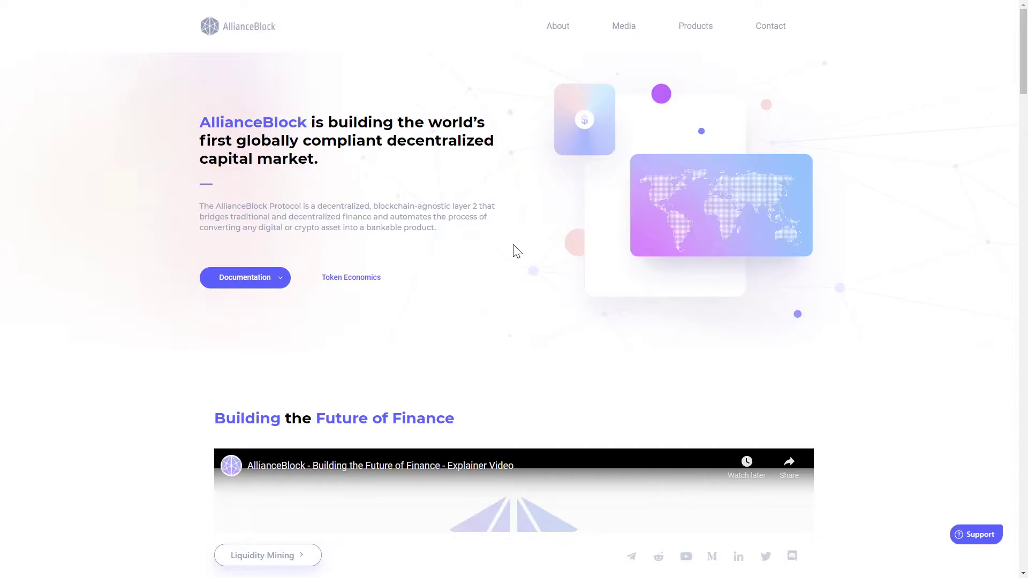
scroll(514, 249, "down", 20)
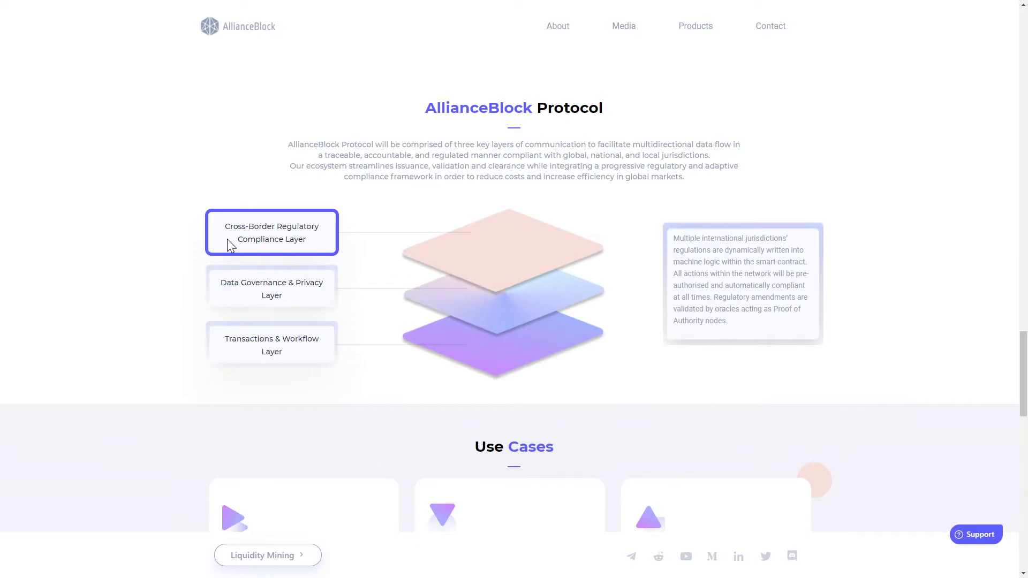
Read the Data Governance & Privacy Layer description, then open the detailed protocol article
left_click(230, 292)
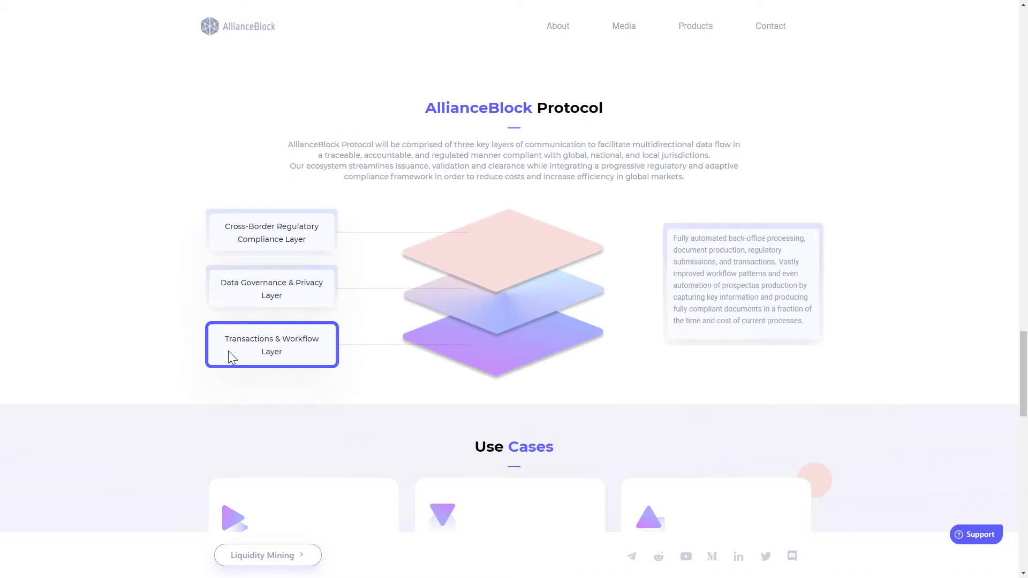
left_click(229, 351)
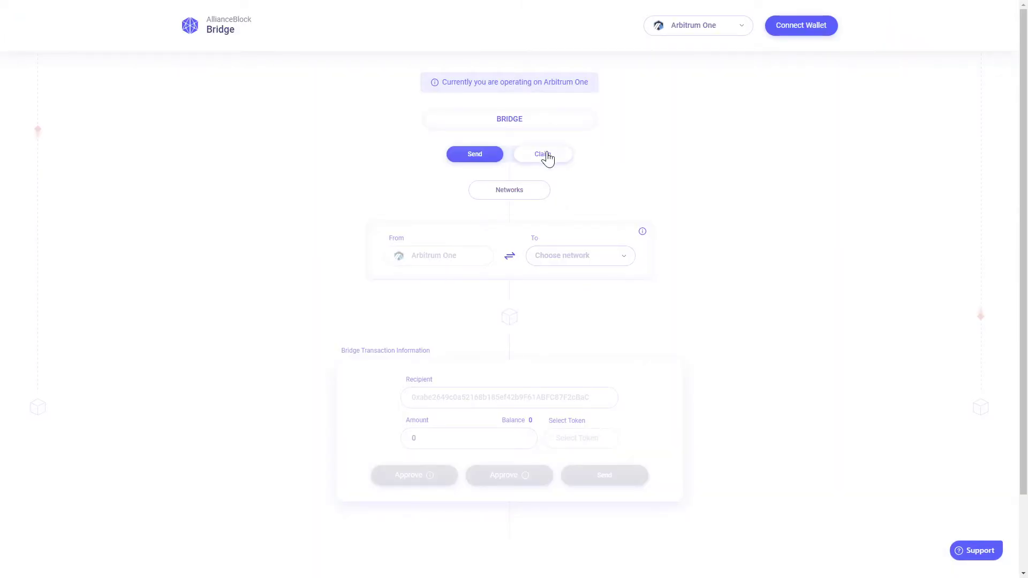
left_click(570, 264)
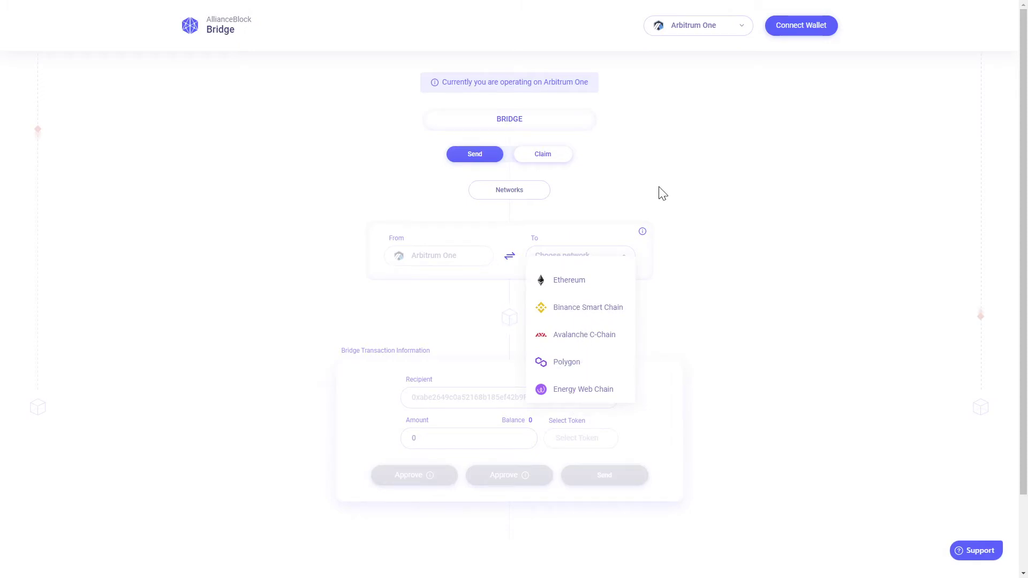
left_click(621, 197)
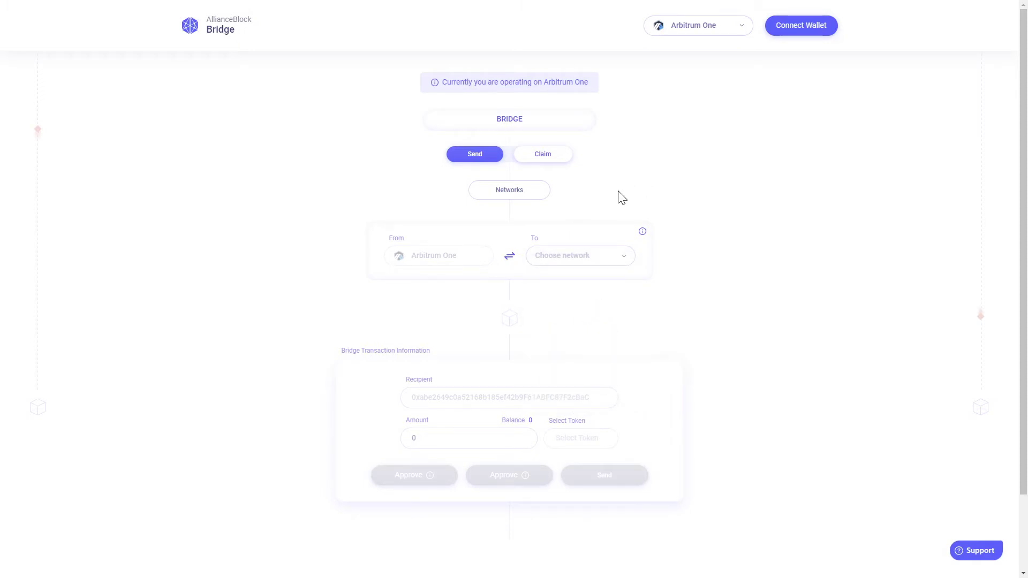
scroll(505, 280, "down", 1)
scroll(495, 289, "down", 3)
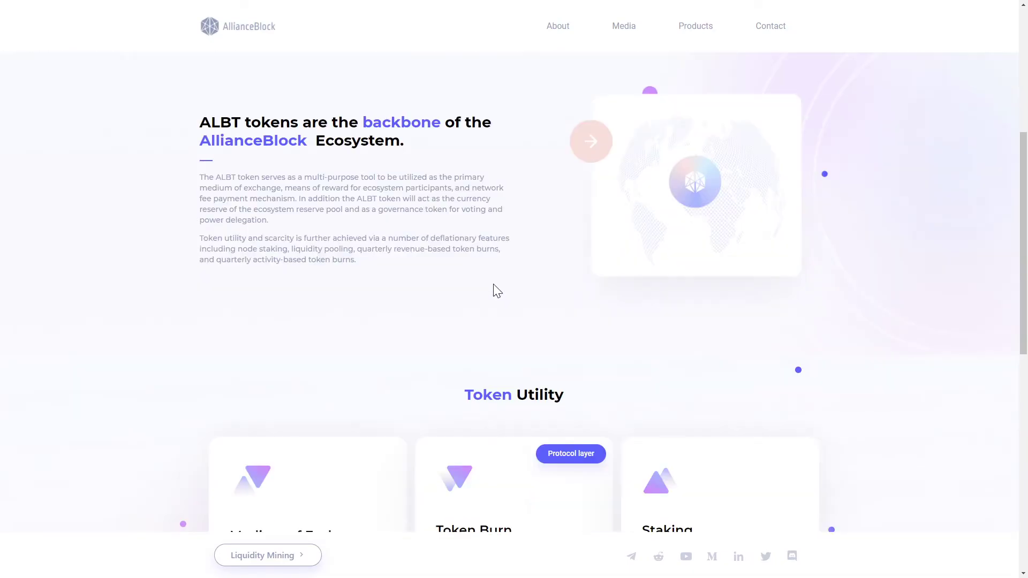
scroll(496, 292, "down", 2)
scroll(382, 254, "down", 2)
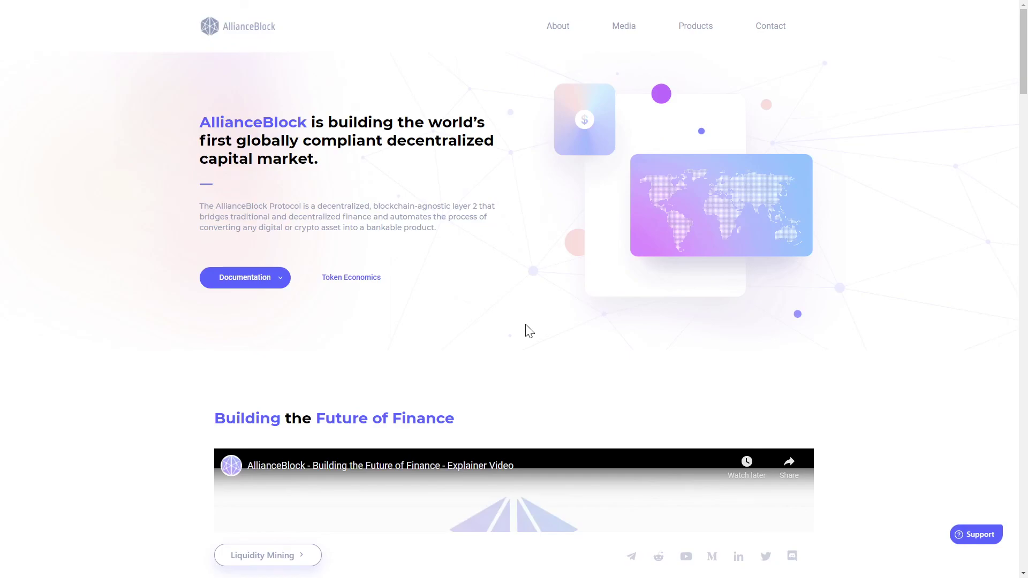
scroll(527, 329, "down", 1)
scroll(527, 330, "down", 2)
scroll(527, 330, "down", 1)
scroll(526, 332, "down", 2)
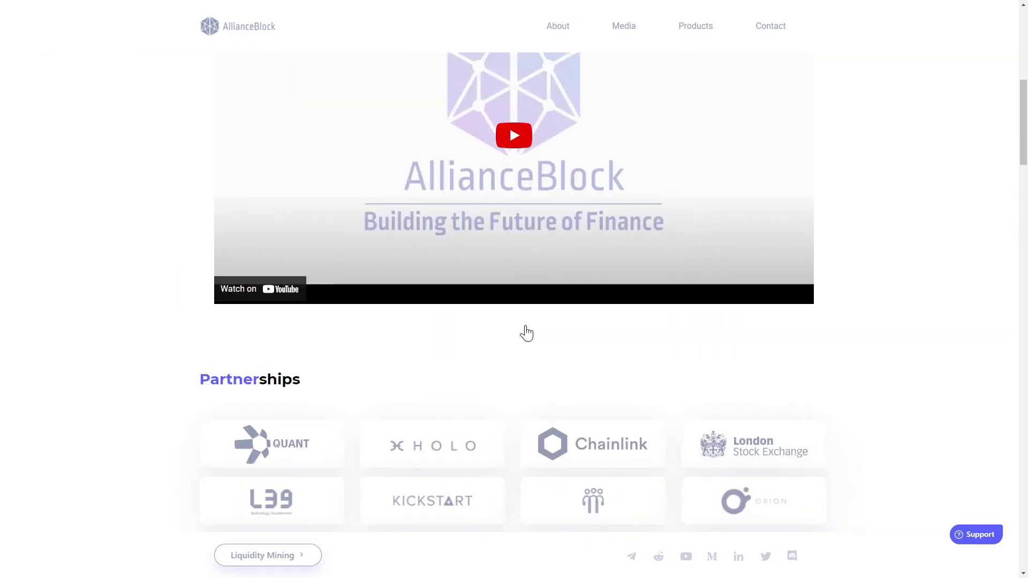
scroll(526, 332, "down", 3)
scroll(526, 332, "down", 1)
scroll(525, 333, "down", 1)
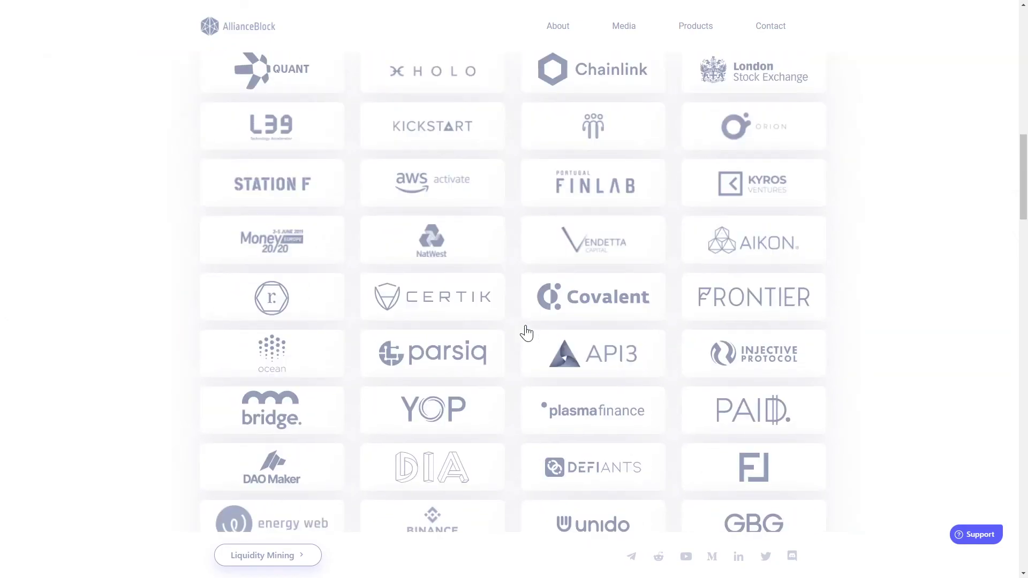
scroll(527, 333, "down", 1)
scroll(526, 333, "down", 2)
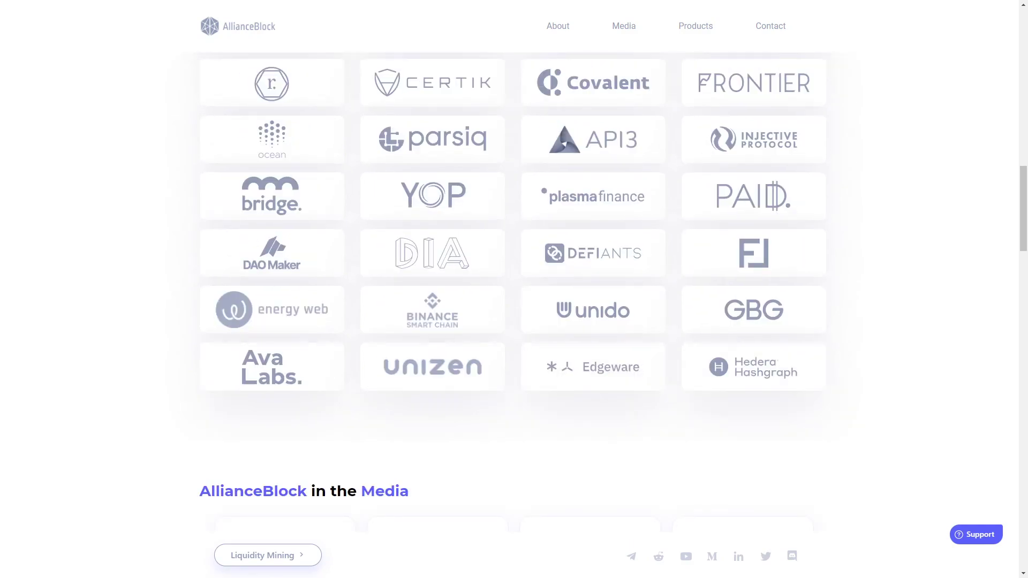